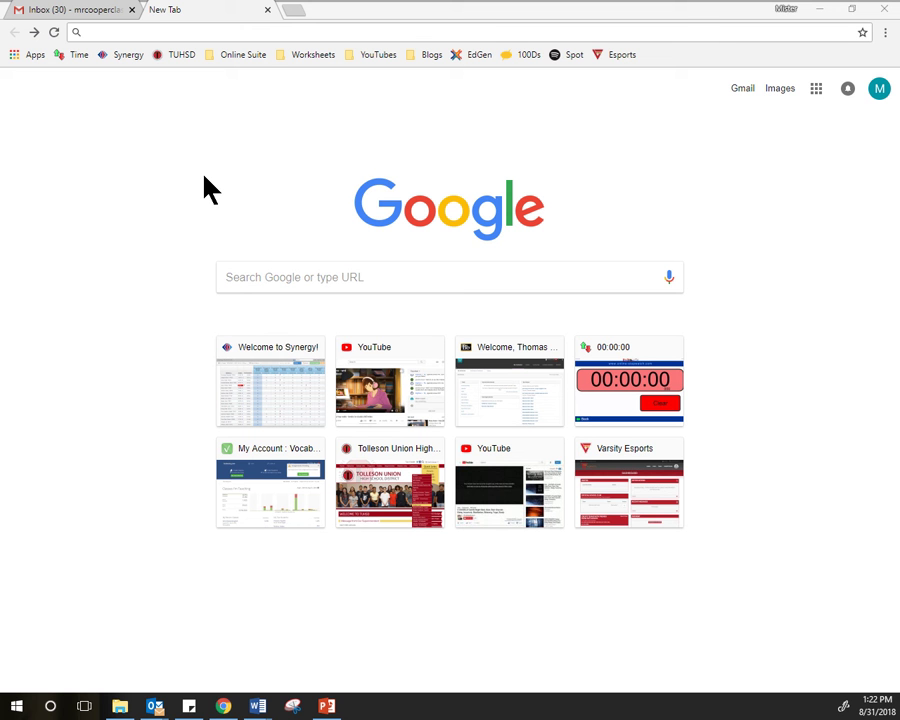
pyautogui.click(242, 30)
pyautogui.write('www.hi')
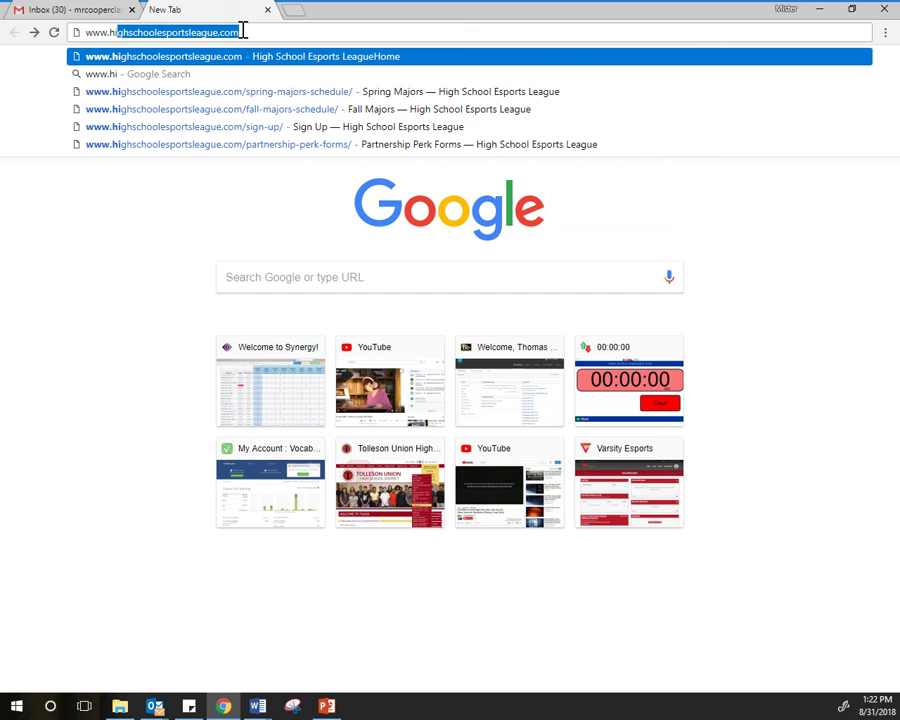
pyautogui.write('gh')
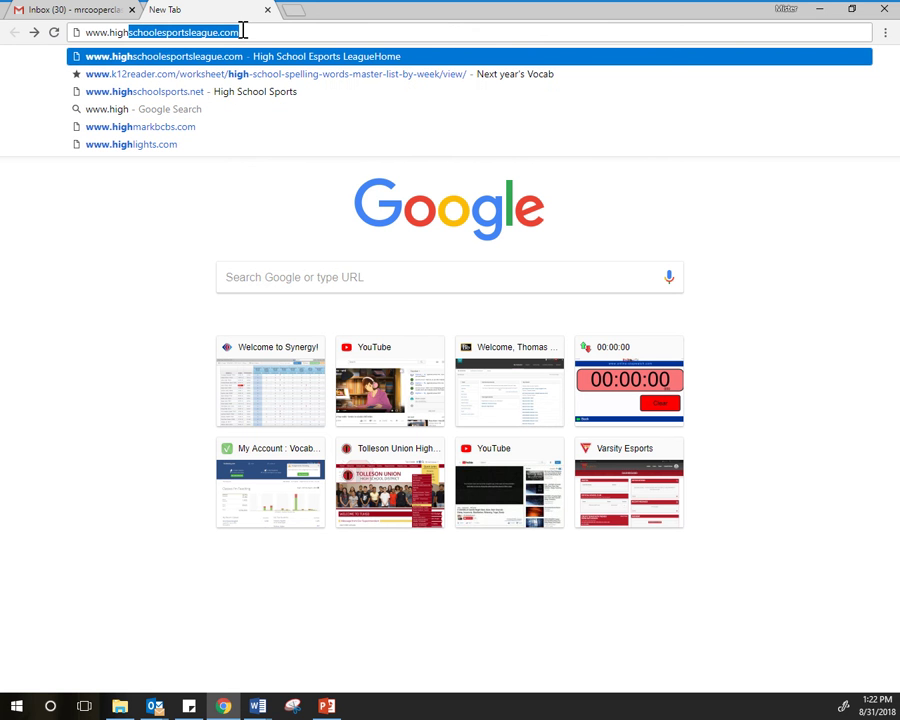
pyautogui.press('Return')
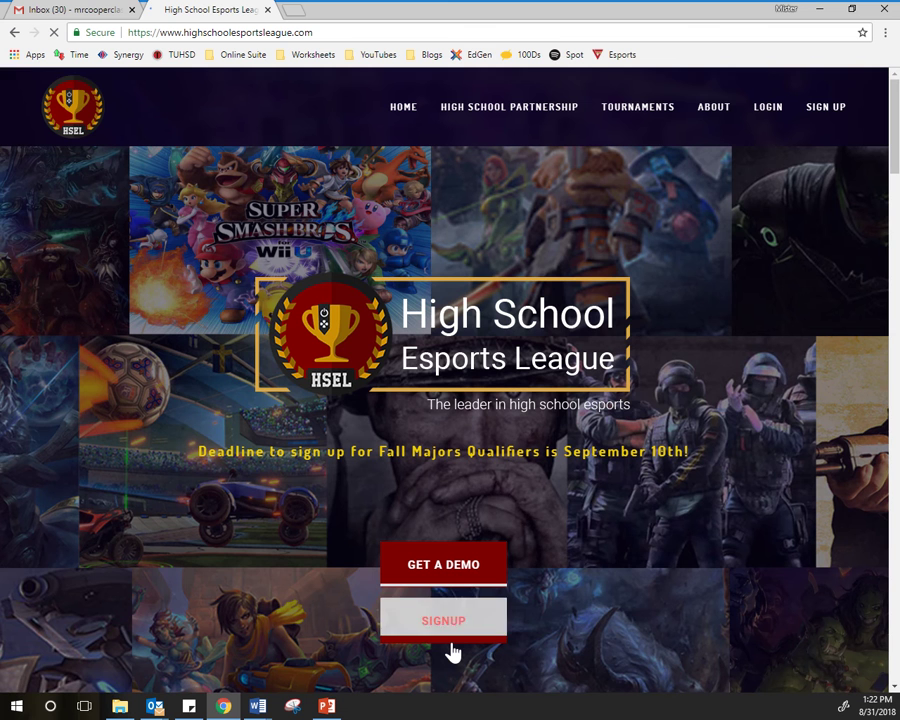
# - Go to the league's SIGNUP page from the home page
pyautogui.click(449, 643)
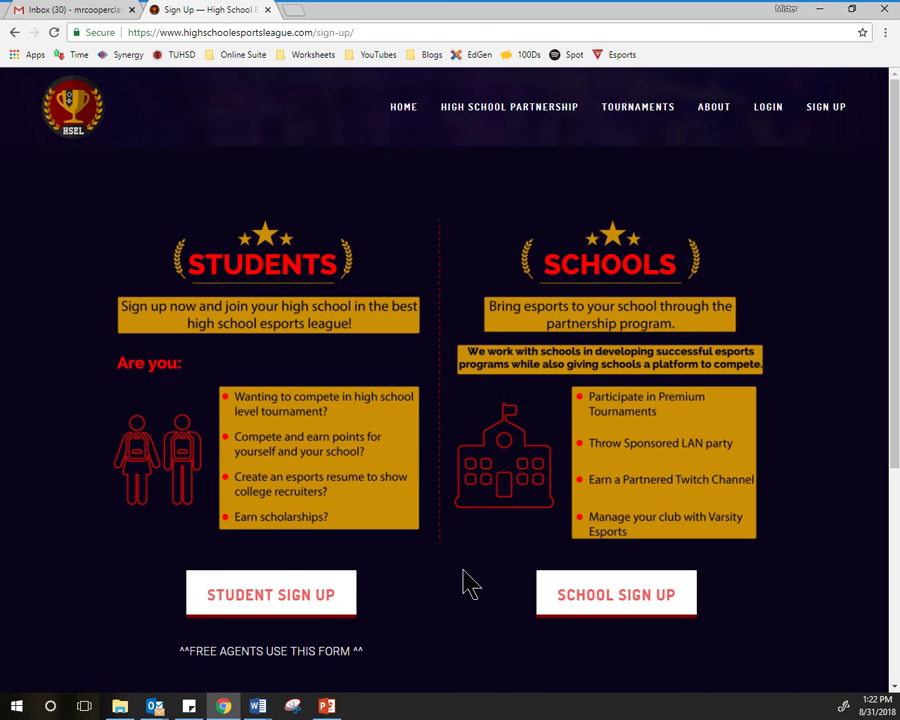
# - Open the Student Sign Up form and enter the student's first name, last name and e-mail
pyautogui.click(312, 613)
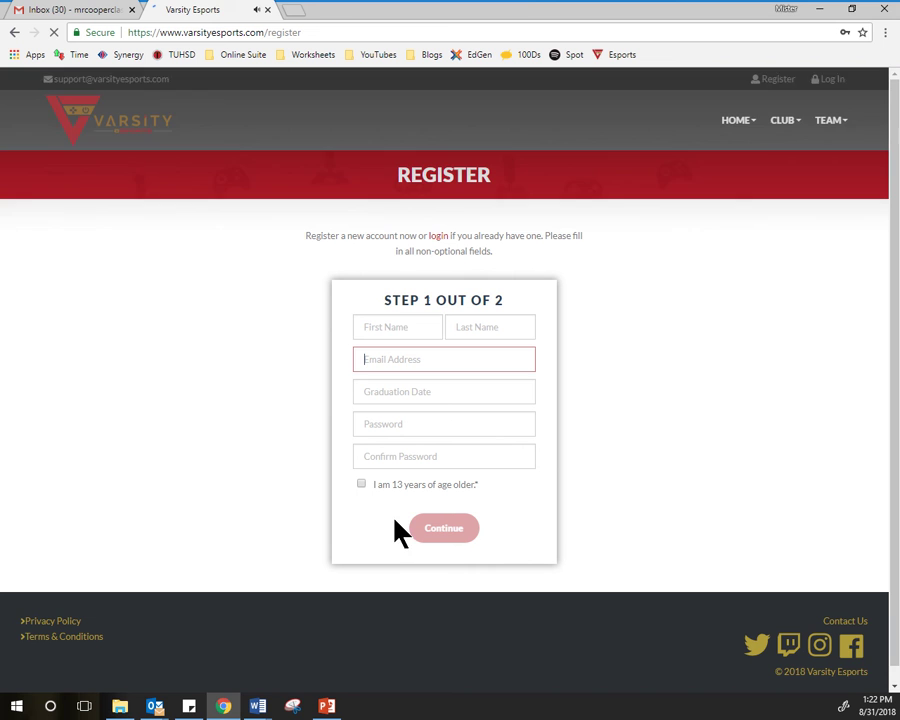
pyautogui.click(398, 322)
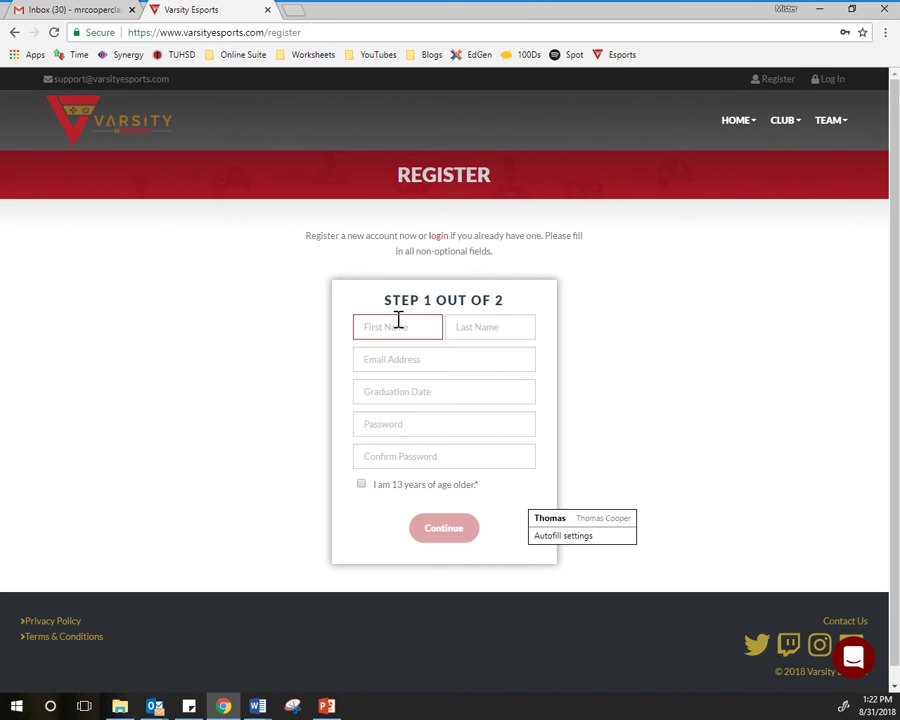
pyautogui.press('Tab')
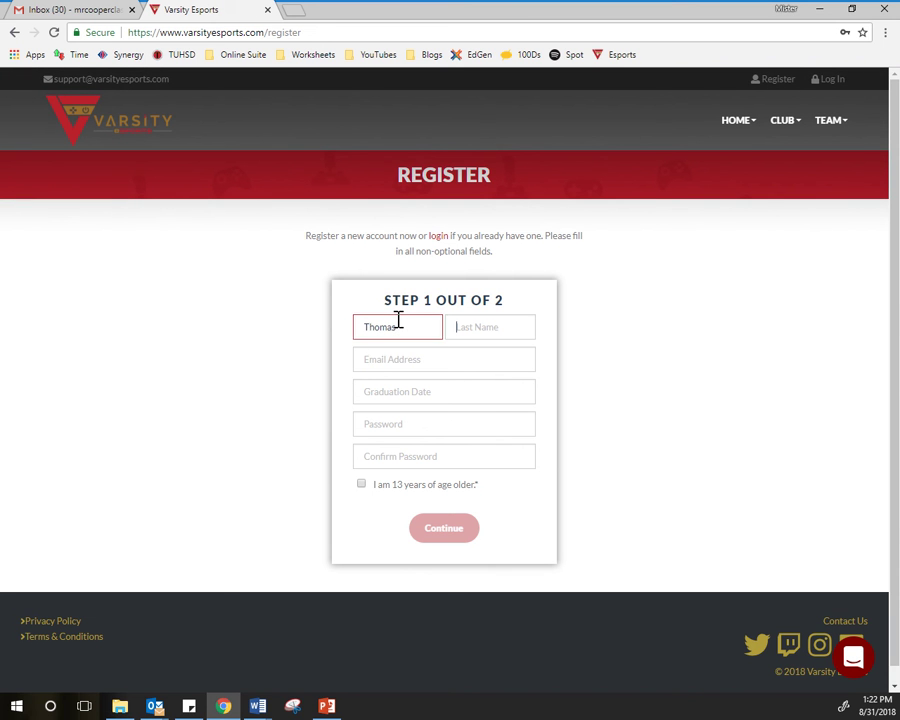
pyautogui.press('Tab')
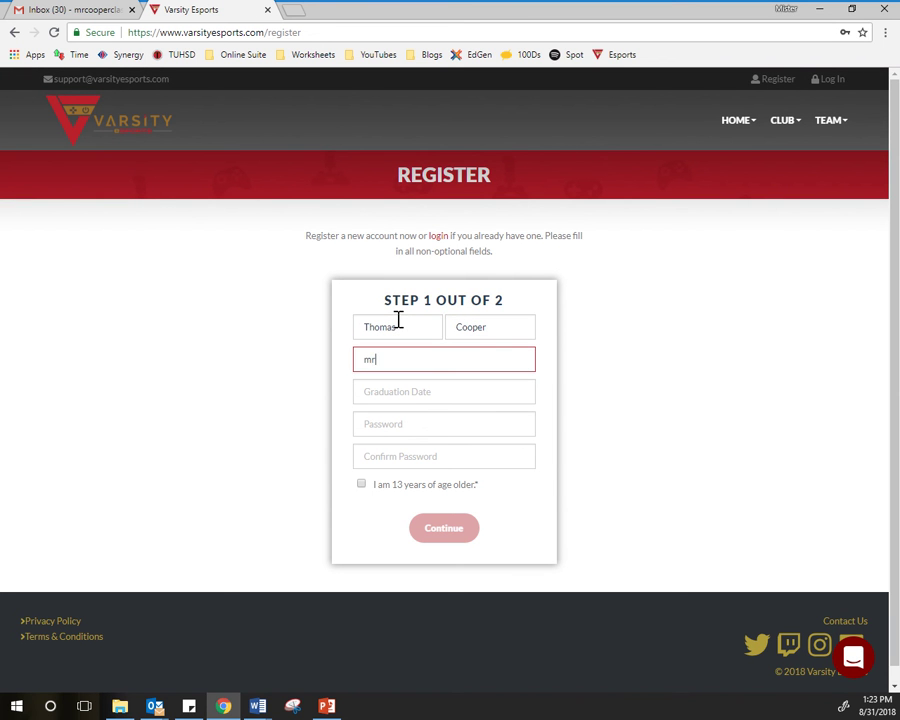
# - Set the graduation date to 05/22/2020 in the date picker
pyautogui.press('Tab')
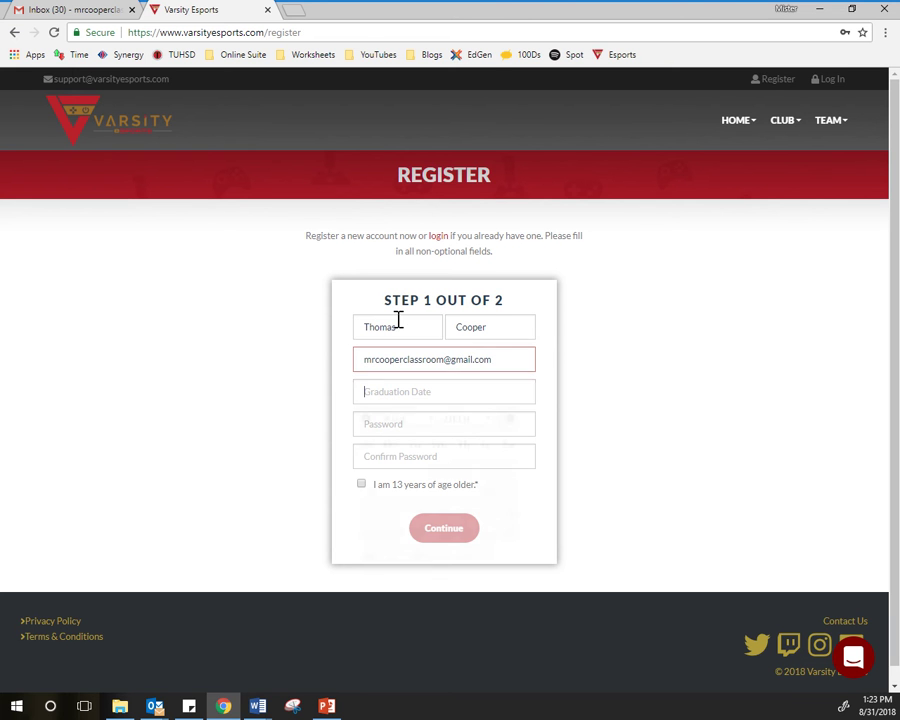
pyautogui.click(490, 418)
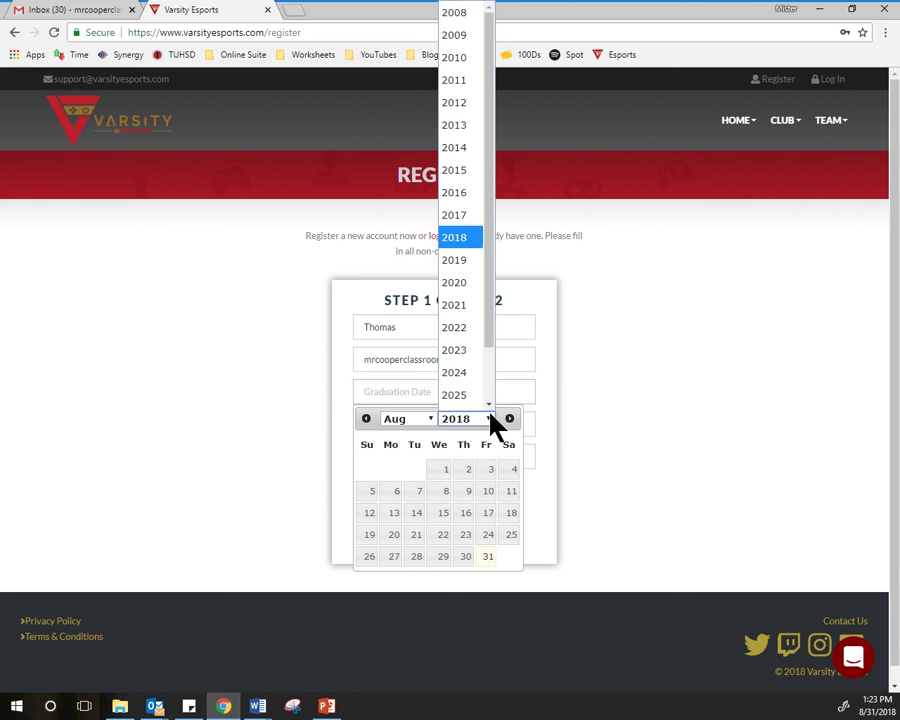
pyautogui.click(470, 284)
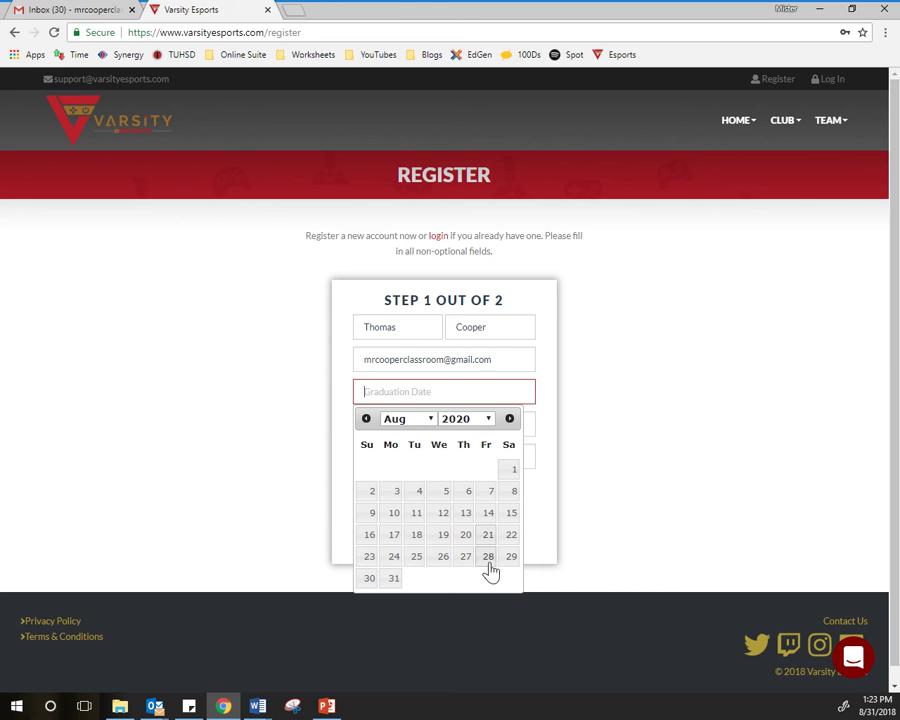
pyautogui.click(430, 420)
pyautogui.click(410, 249)
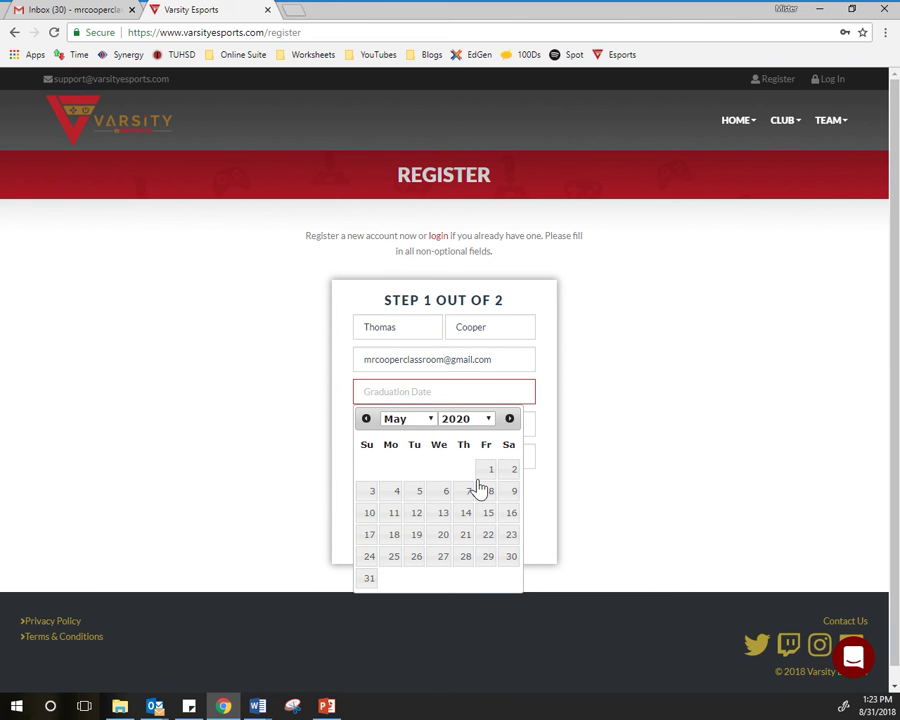
pyautogui.click(488, 537)
# - Enter the account password, confirm it, and tick the 13-or-older confirmation
pyautogui.click(508, 424)
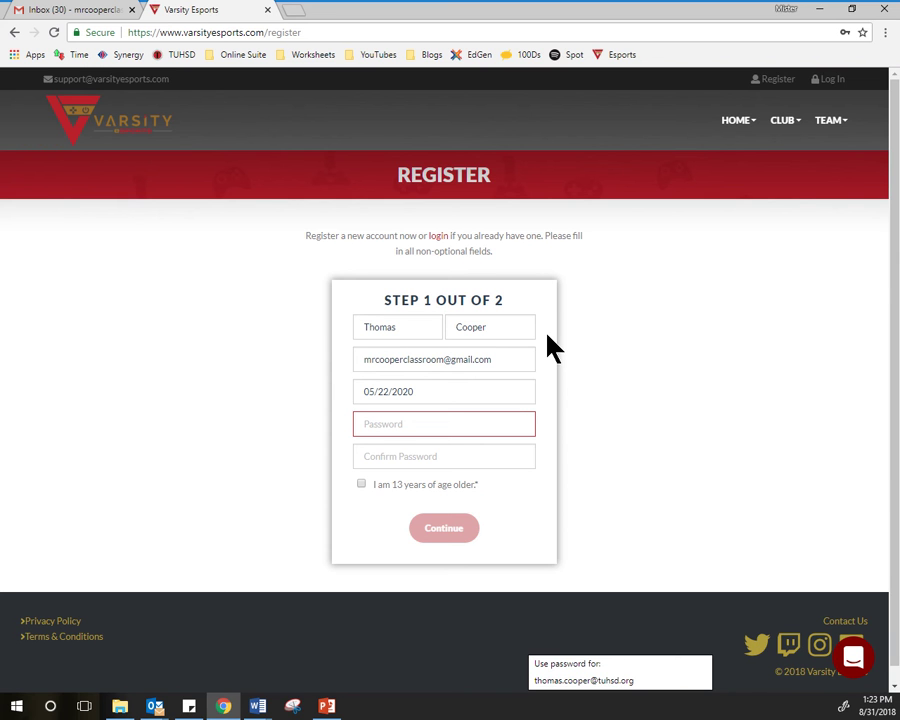
pyautogui.write('passw')
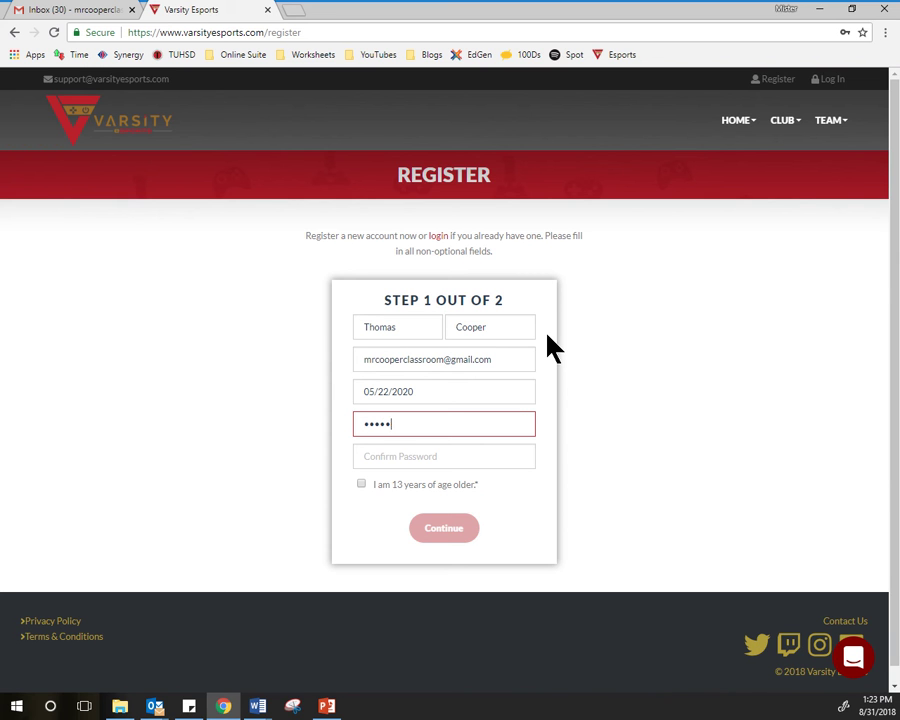
pyautogui.write('ord')
pyautogui.press('Tab')
pyautogui.write('password')
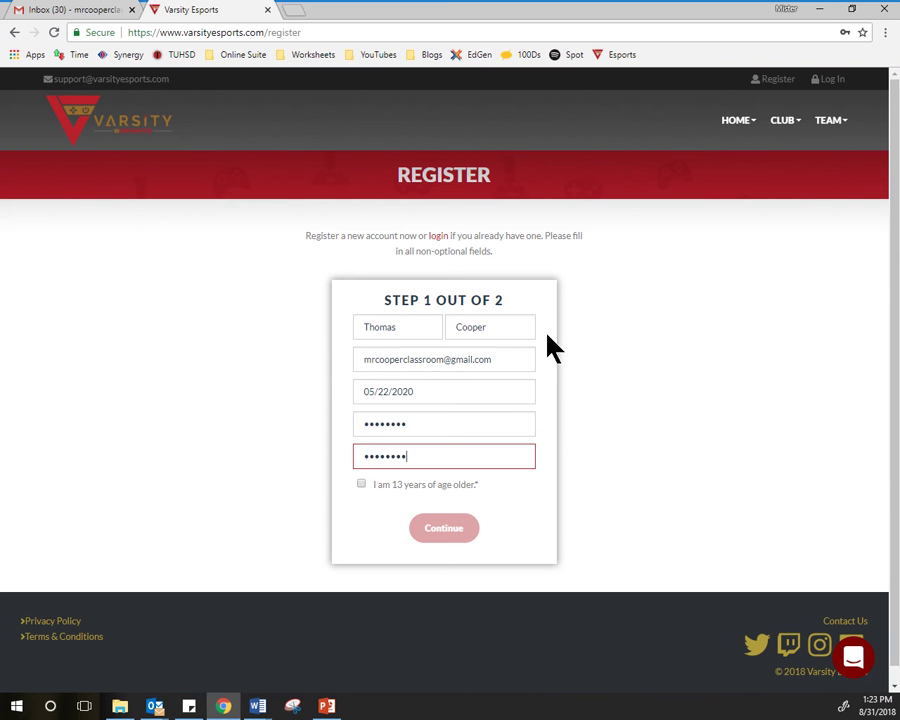
pyautogui.click(445, 488)
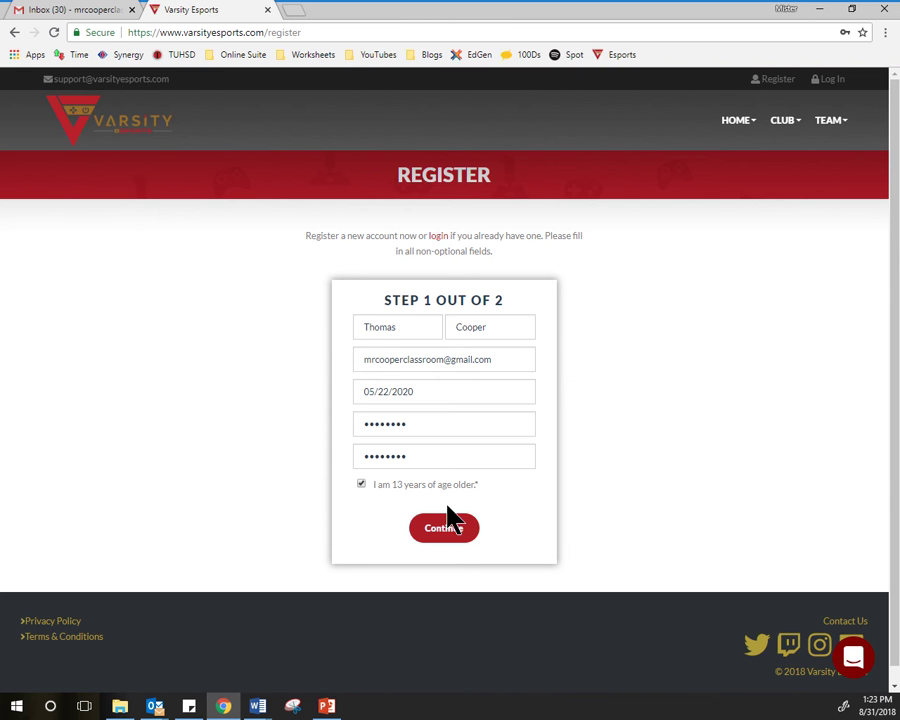
# - On registration step 2, set the date of birth to the 16th and enter a screenname
pyautogui.click(452, 536)
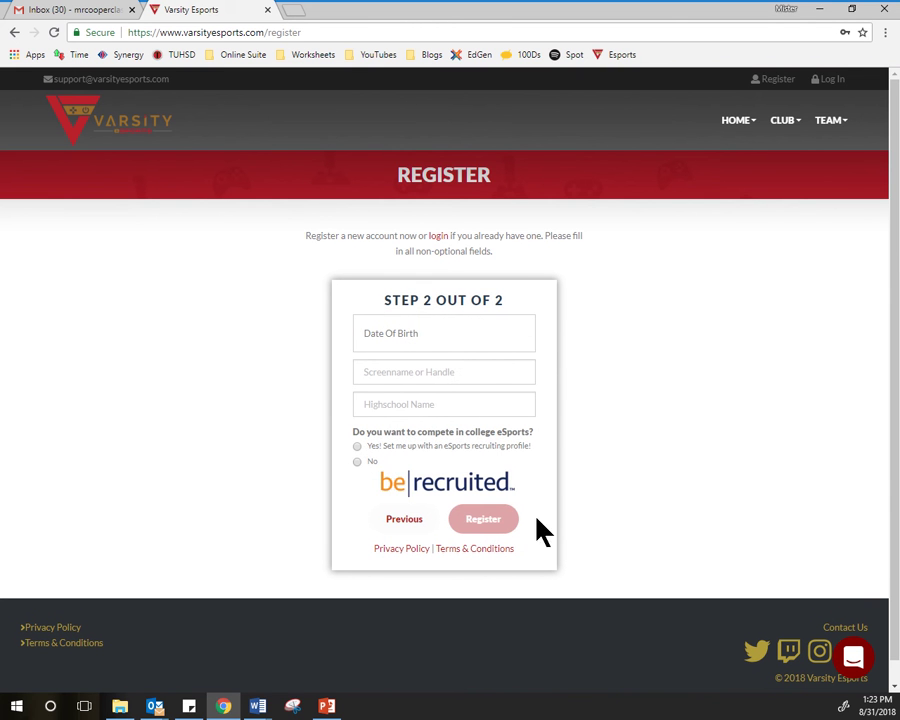
pyautogui.click(424, 325)
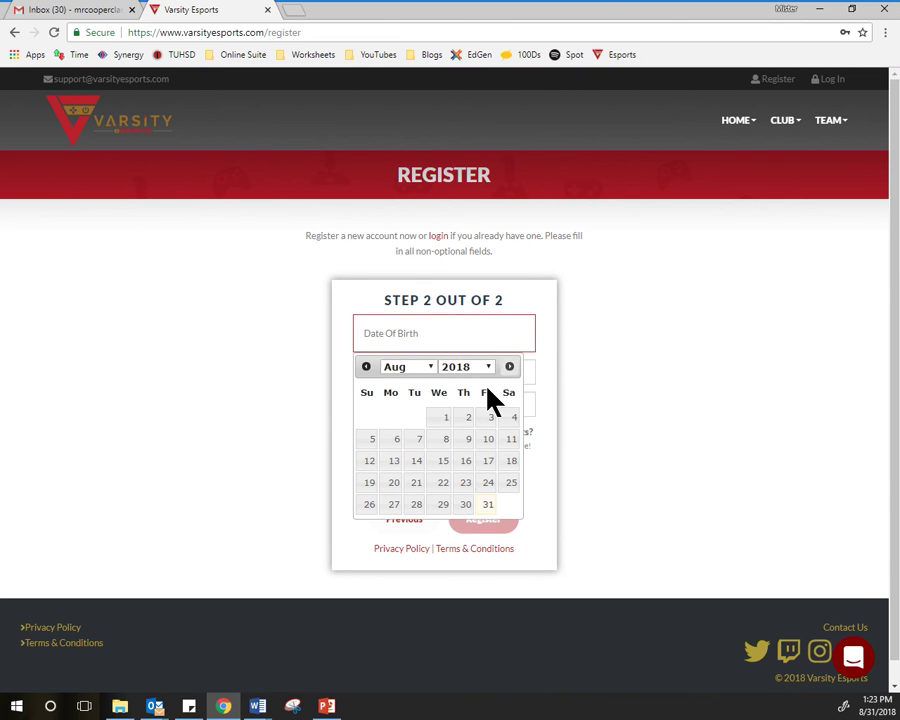
pyautogui.click(465, 460)
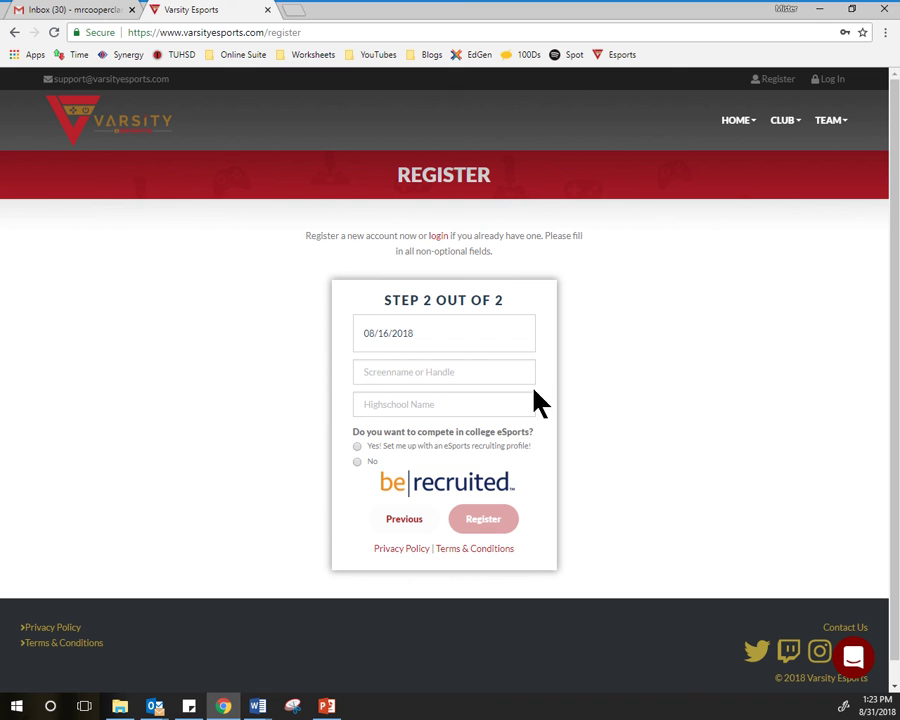
pyautogui.click(437, 373)
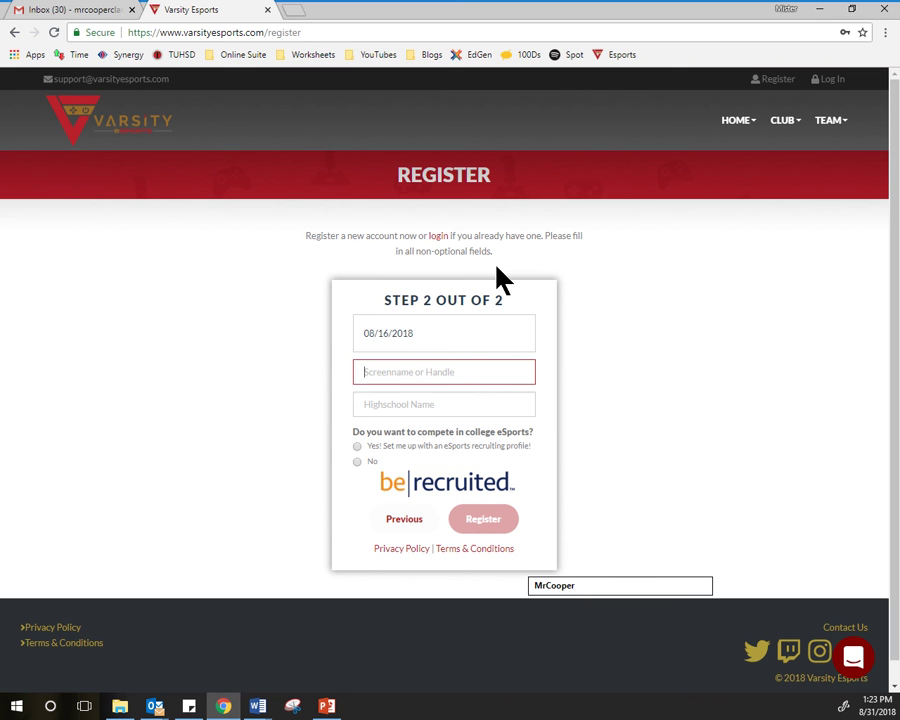
pyautogui.write('MrCooper')
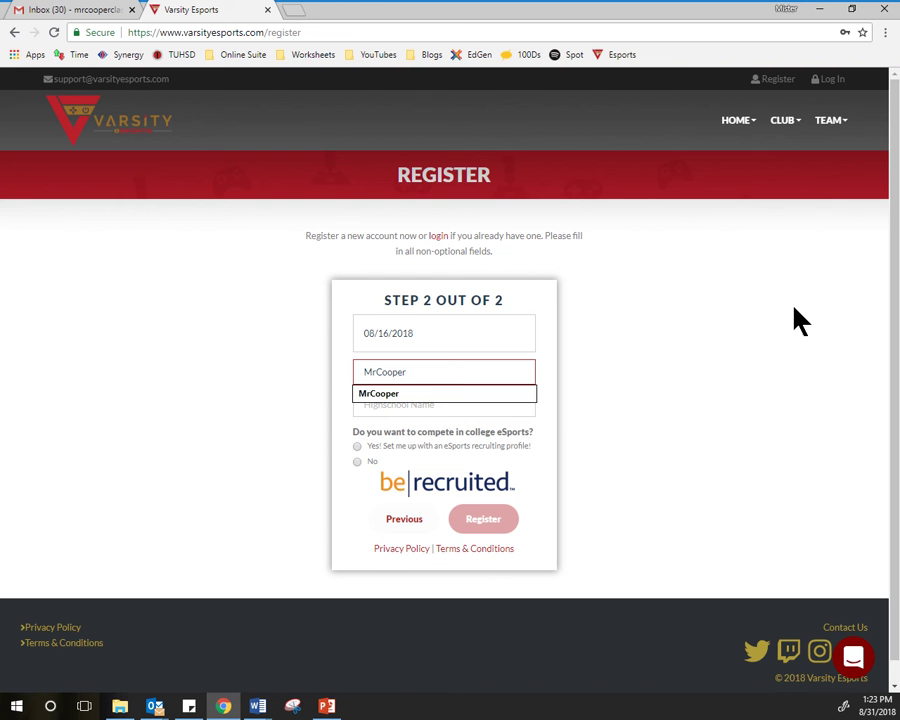
# - Choose Westview High School, answer No to college eSports, and submit the registration
pyautogui.click(500, 404)
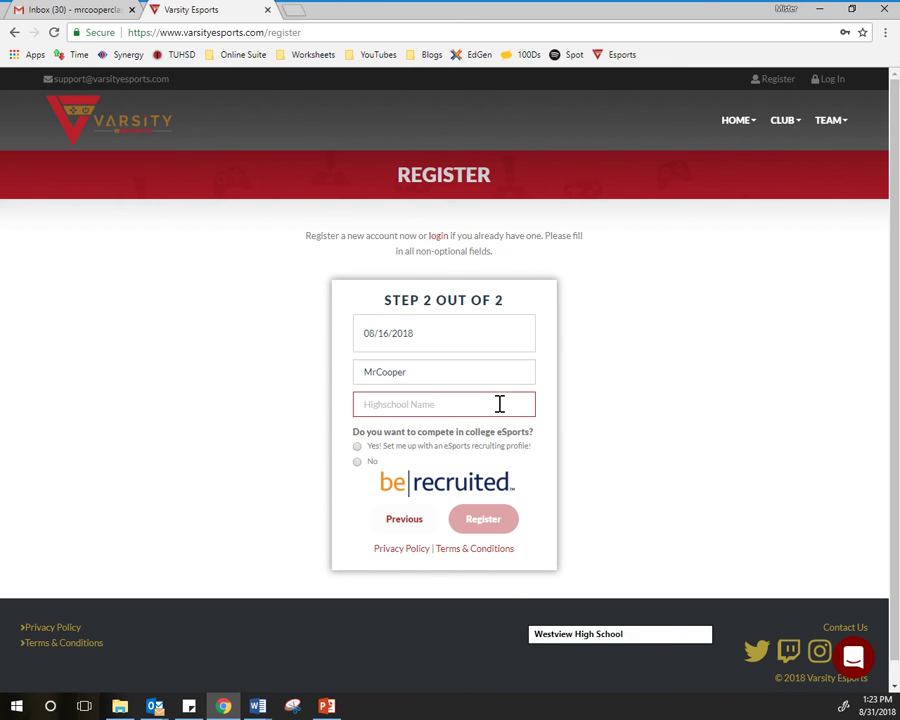
pyautogui.write('Westview High School')
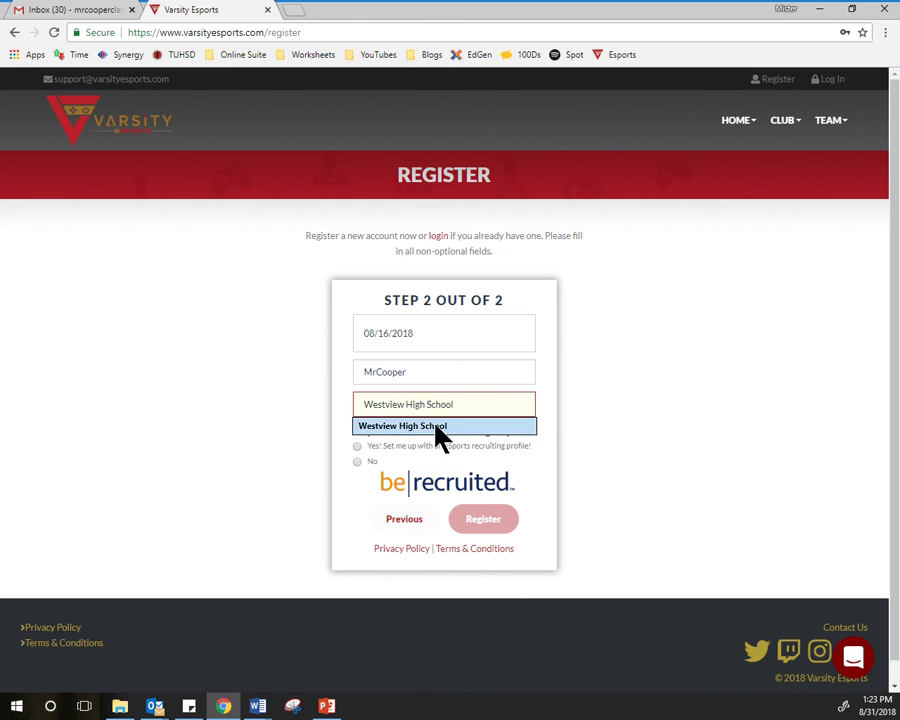
pyautogui.click(440, 427)
pyautogui.click(358, 461)
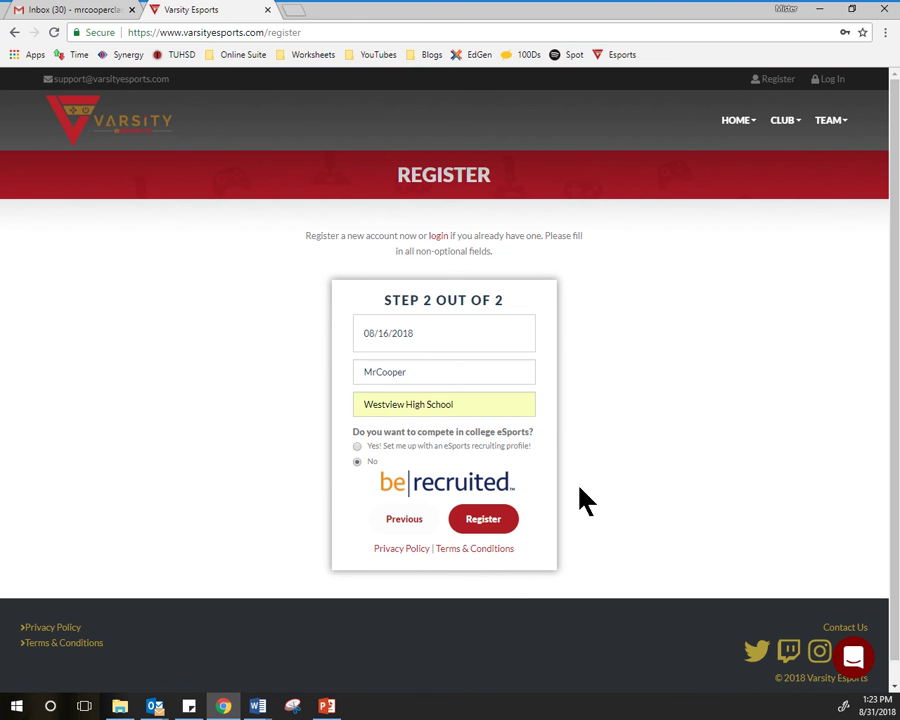
pyautogui.click(481, 528)
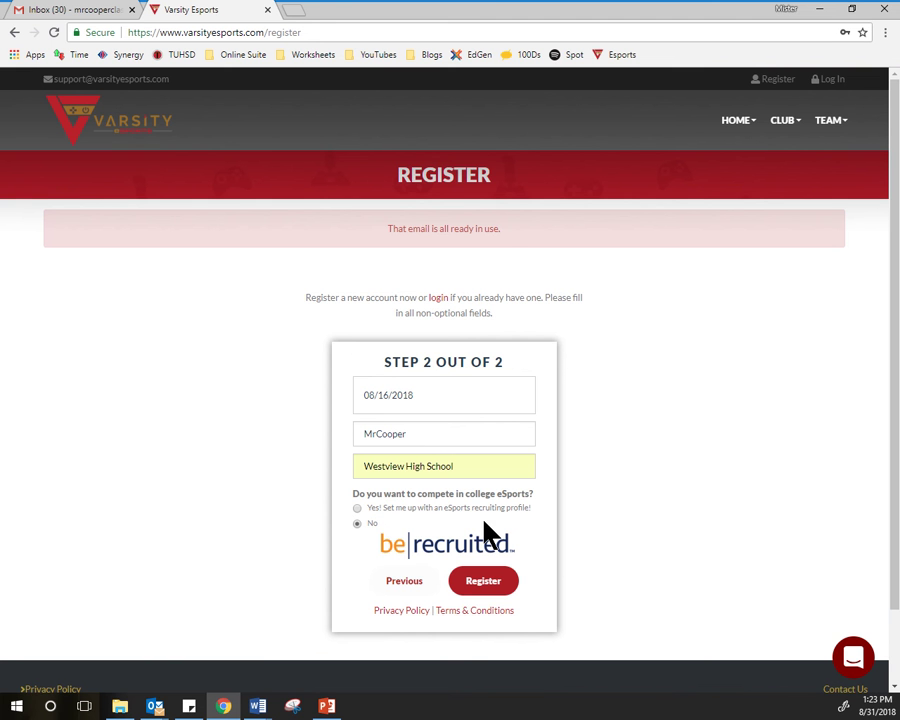
# - Open the Varsity Esports Account Registration email in the Gmail inbox
pyautogui.click(30, 10)
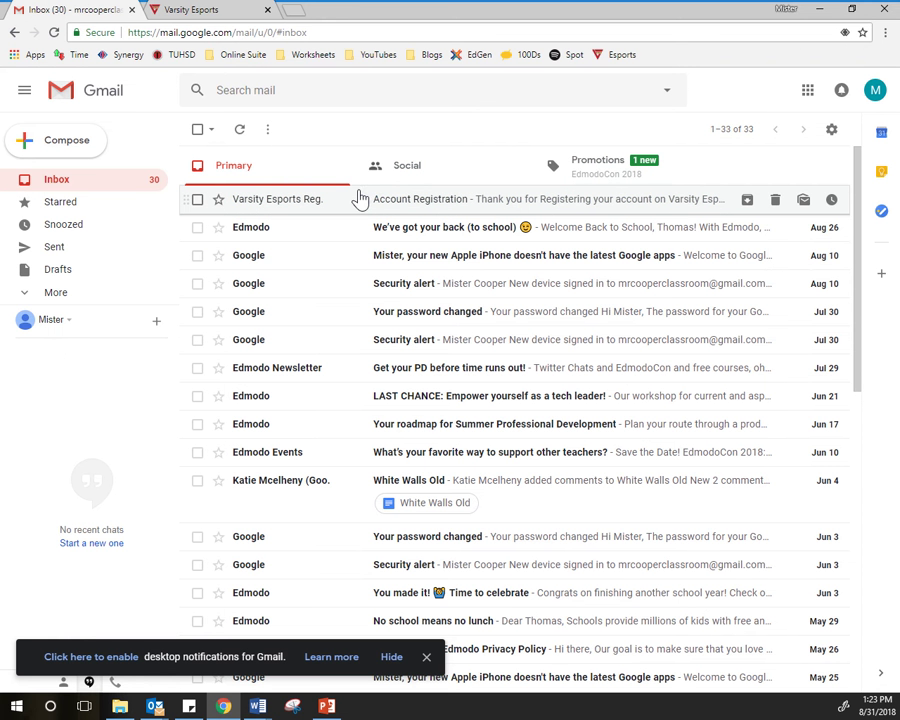
pyautogui.moveTo(363, 200)
pyautogui.click(363, 201)
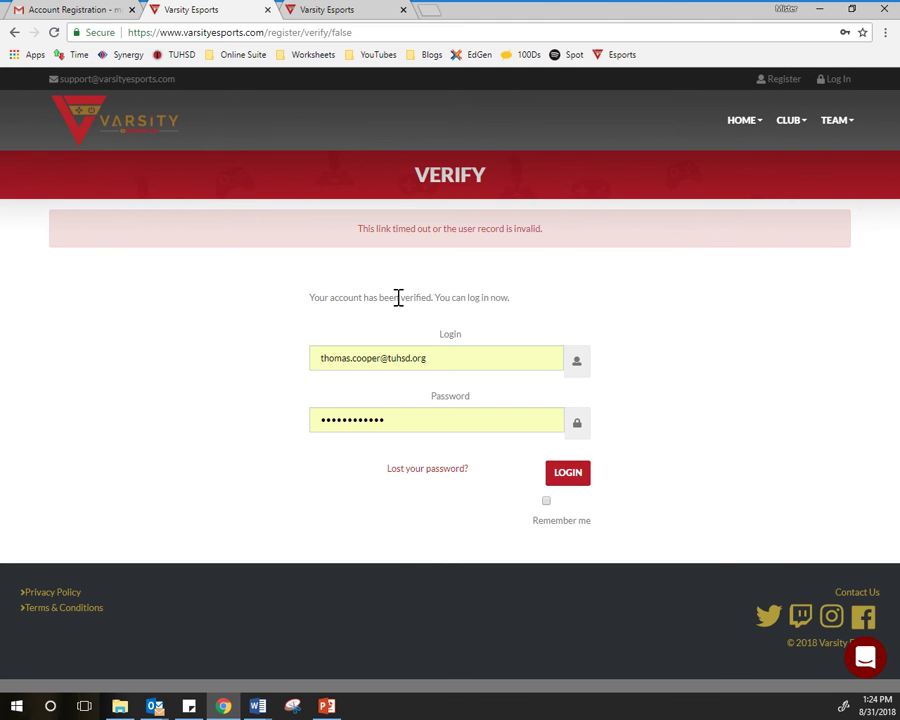
# - Log into the verified Varsity Esports account with the Gmail address and account password
pyautogui.moveTo(399, 297); pyautogui.dragTo(497, 297)
pyautogui.tripleClick(446, 360)
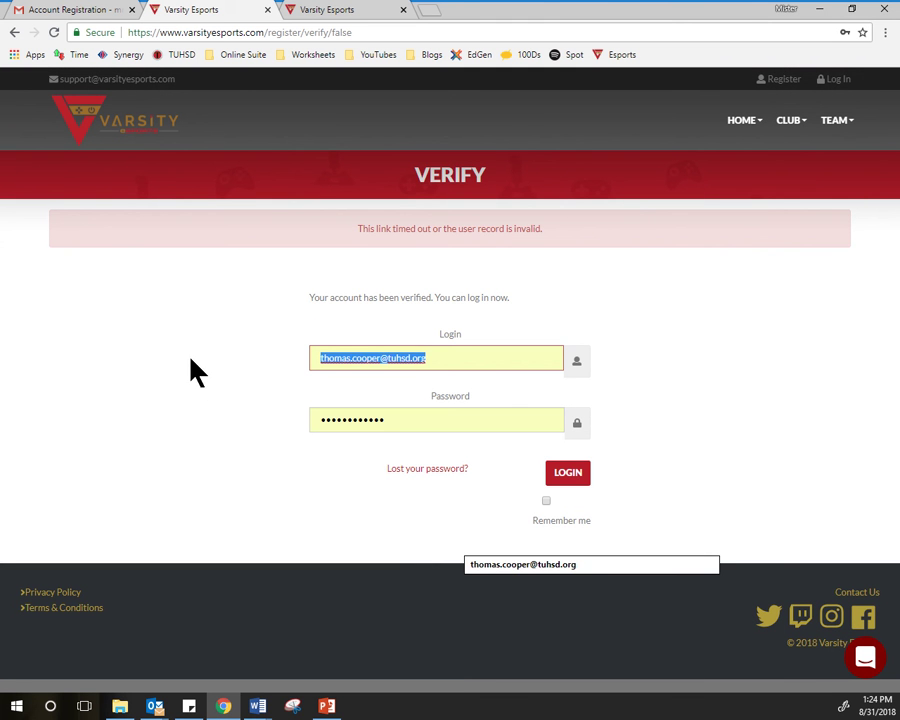
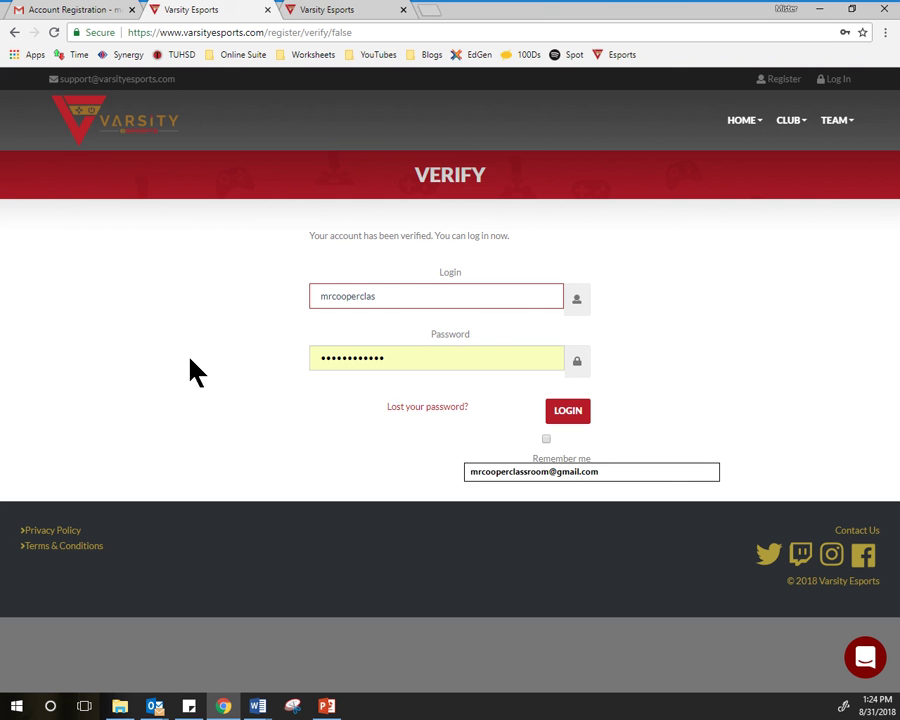
pyautogui.press('Tab')
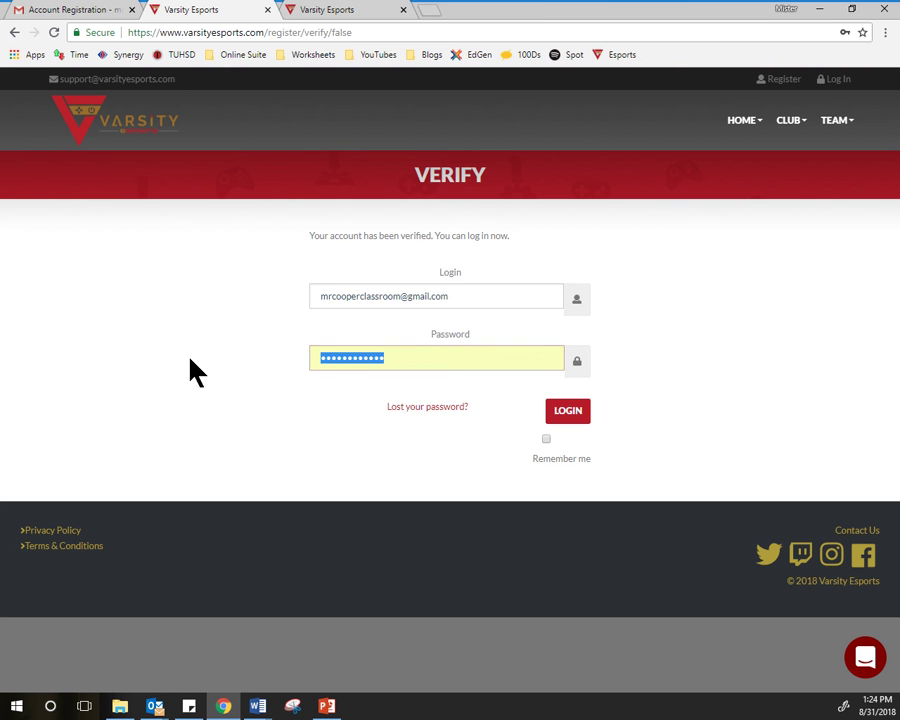
pyautogui.write('••••••••')
pyautogui.press('Return')
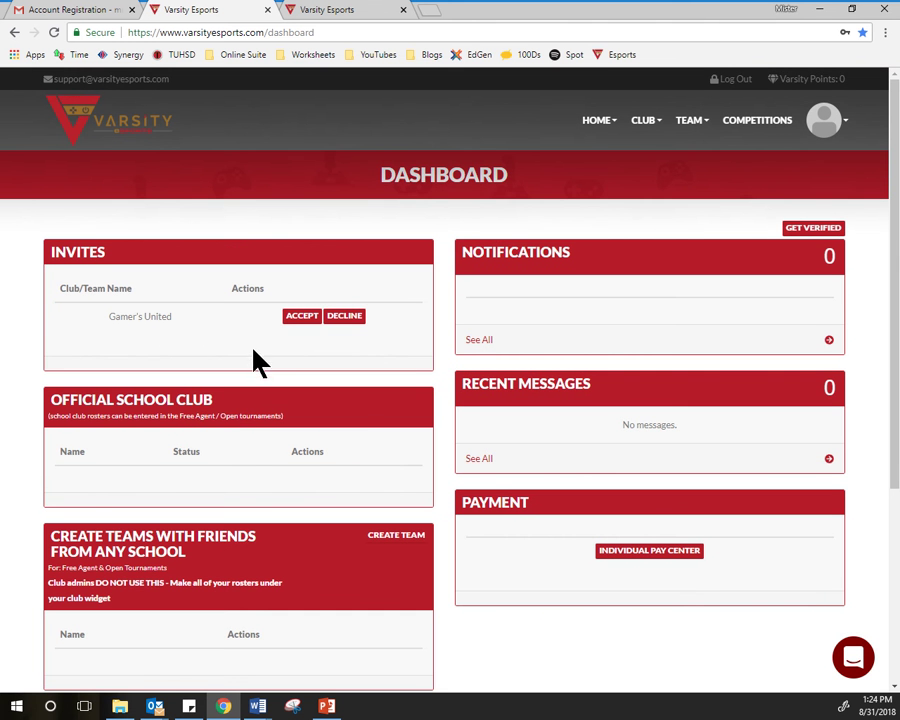
# - Draft a Gmail message to the teacher's address with a Fortnite subject and body 12341245
pyautogui.click(96, 10)
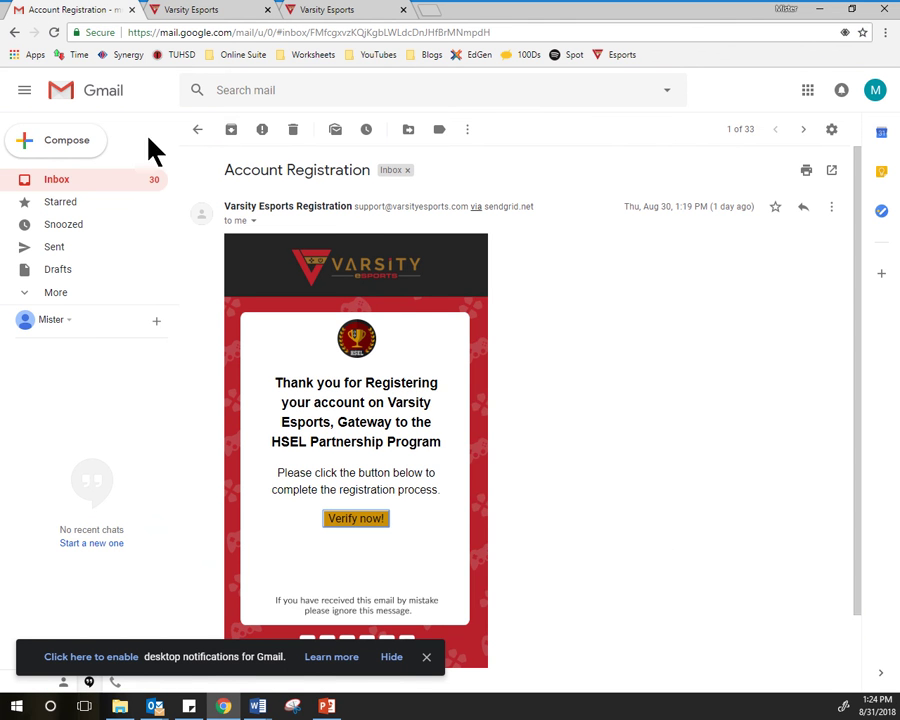
pyautogui.click(68, 140)
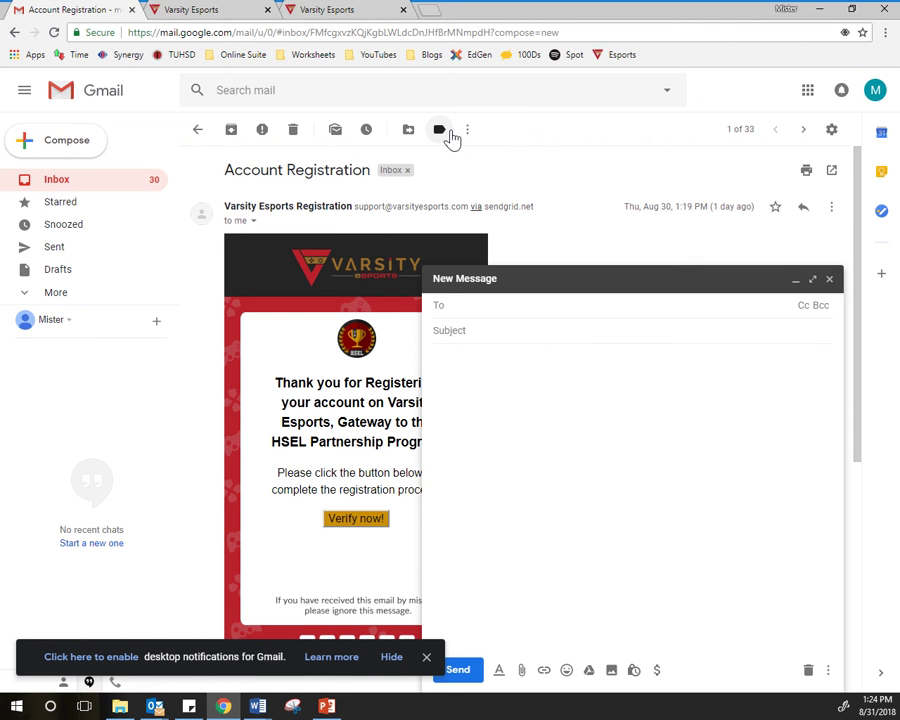
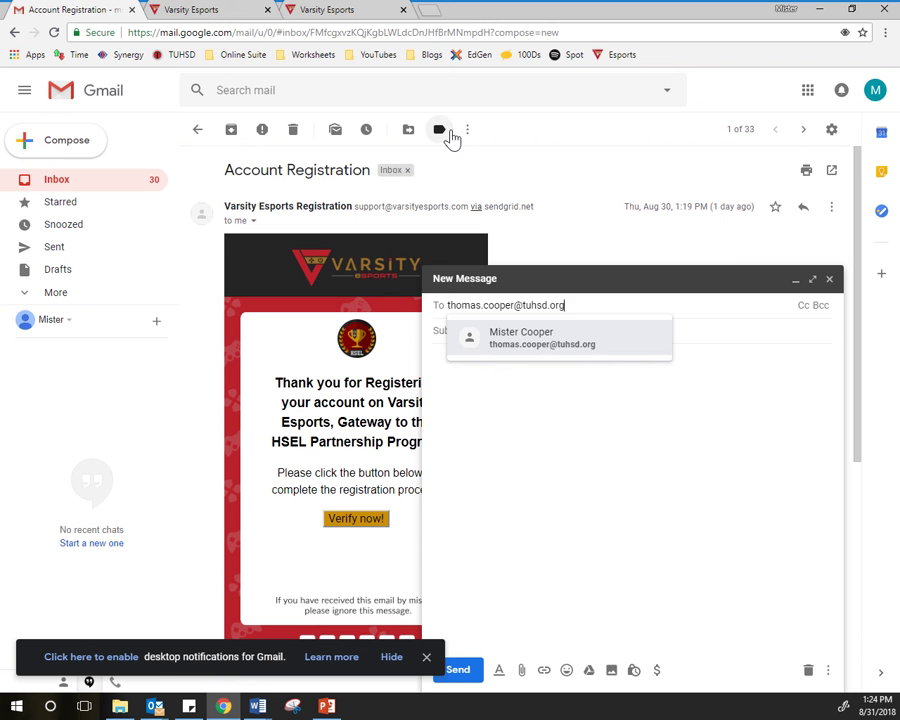
pyautogui.click(603, 358)
pyautogui.click(610, 331)
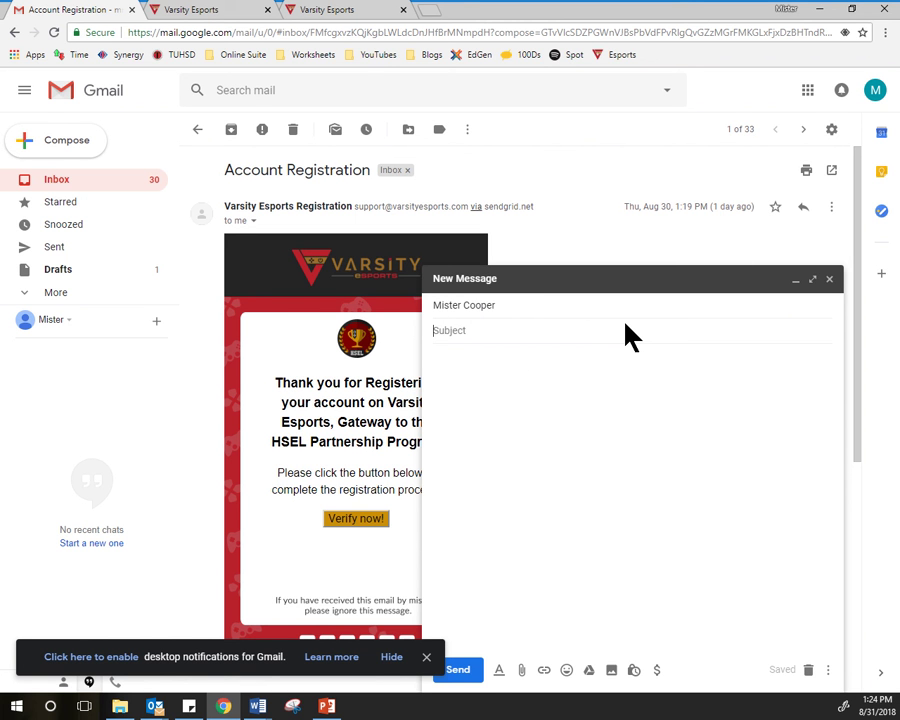
pyautogui.write(' Fortnite')
pyautogui.click(500, 494)
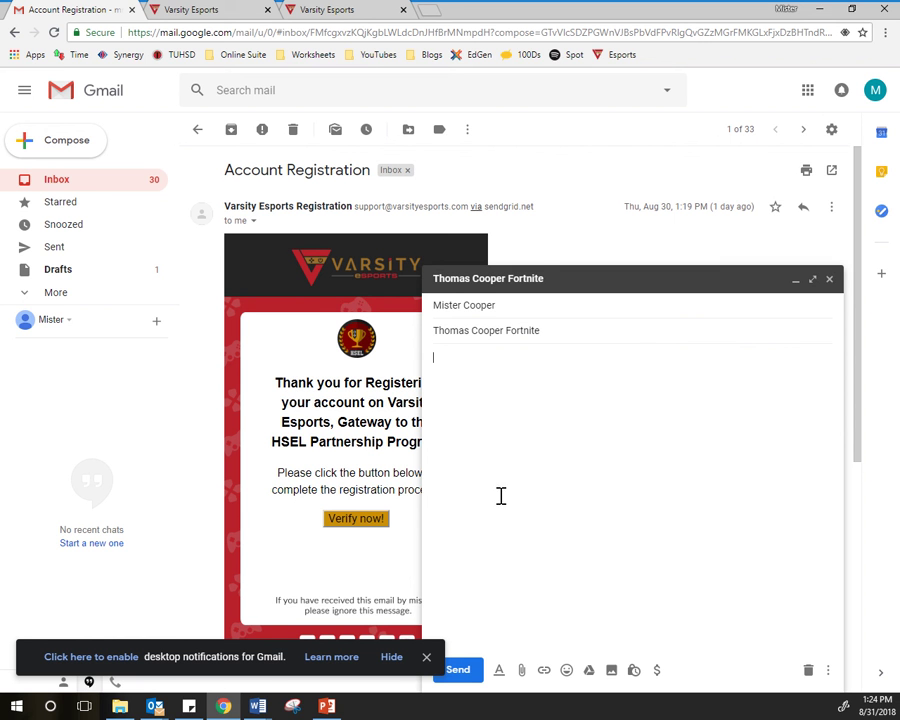
pyautogui.write('12341245')
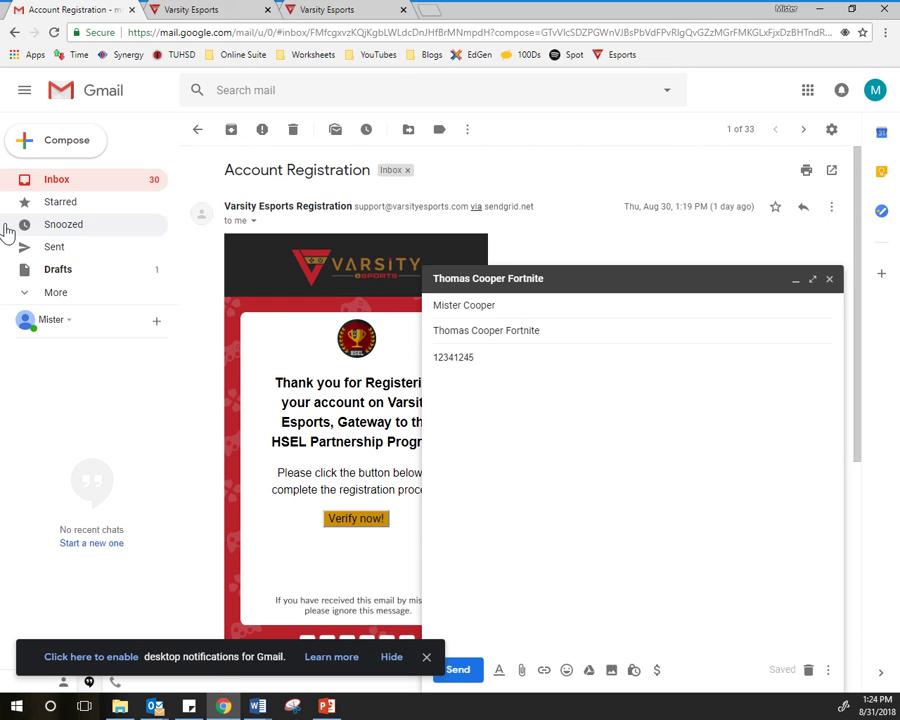
# - Accept the Gamer's United invite on the dashboard and reload to confirm the Invites list is empty
pyautogui.click(228, 18)
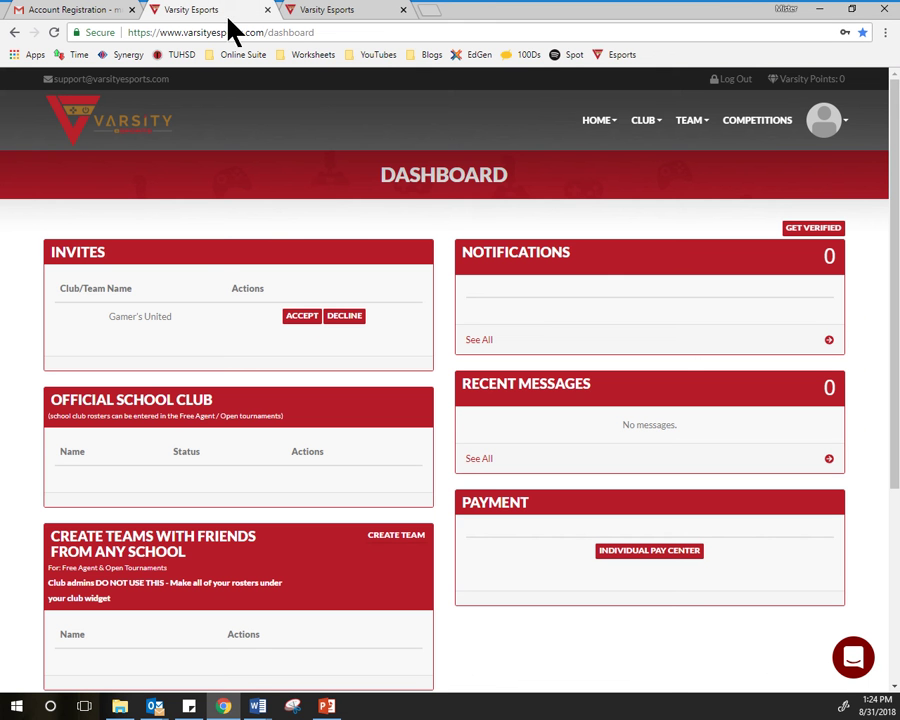
pyautogui.click(296, 318)
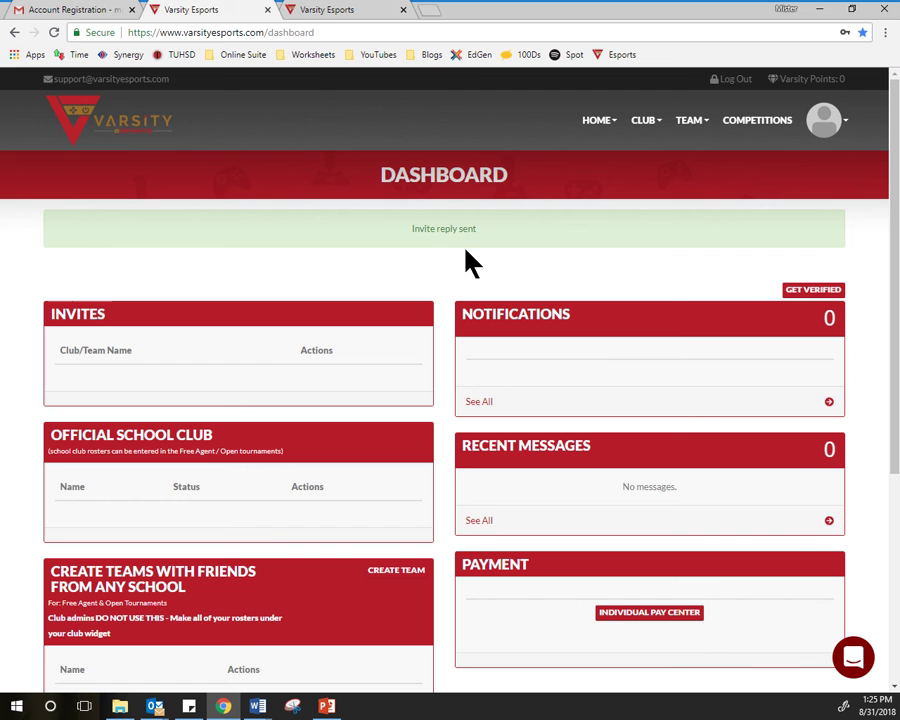
pyautogui.click(54, 33)
pyautogui.scroll(-2, 283, 305)
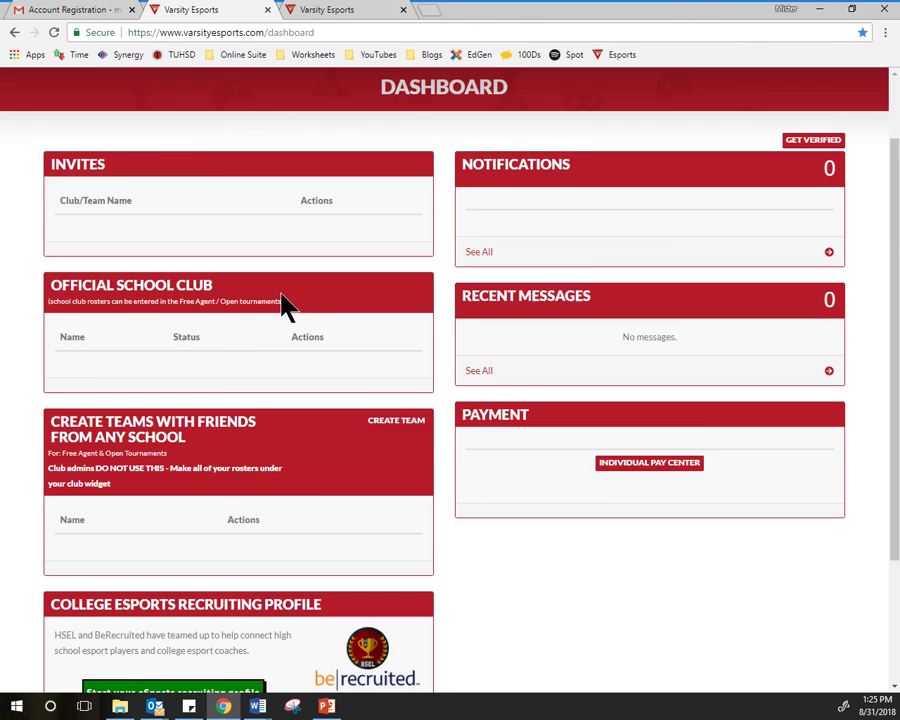
pyautogui.scroll(-2, 283, 305)
pyautogui.scroll(3, 328, 340)
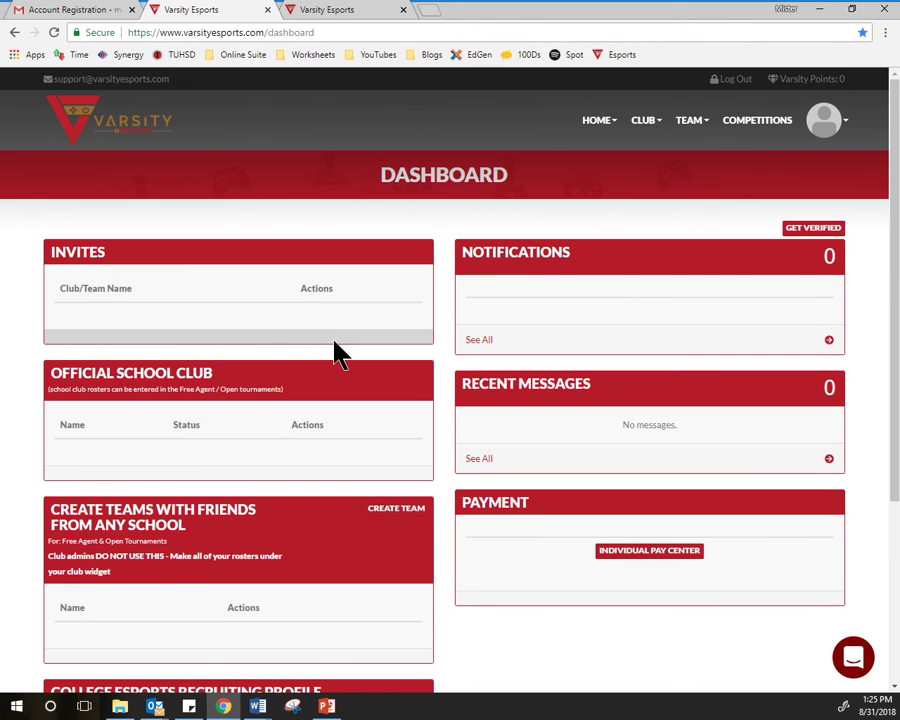